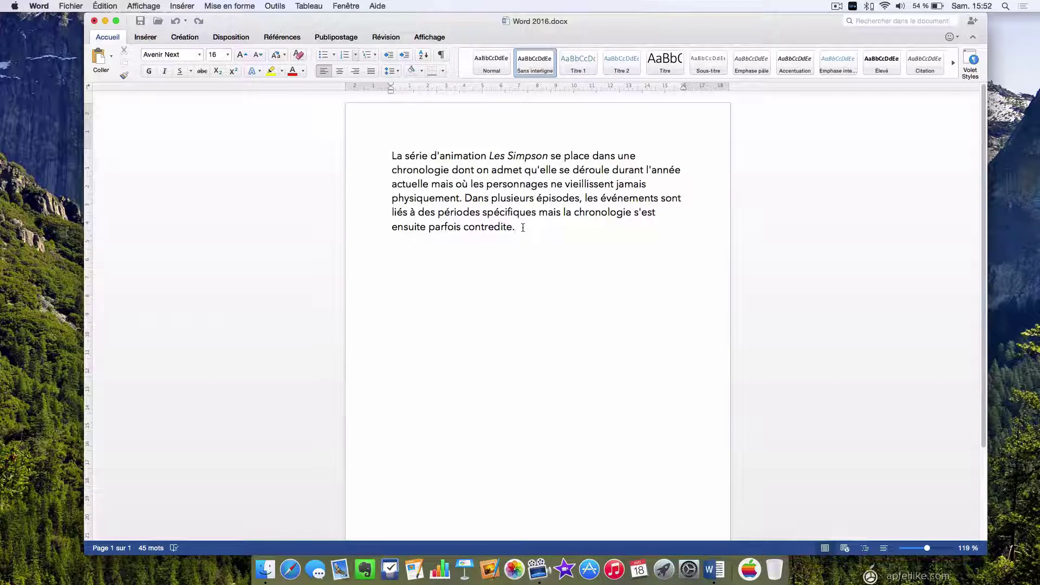
# Apply a gradient fill (Remplissage dégradé) to the text of the whole paragraph and view the preset gradients.
pyautogui.moveTo(523, 227); pyautogui.dragTo(394, 160)
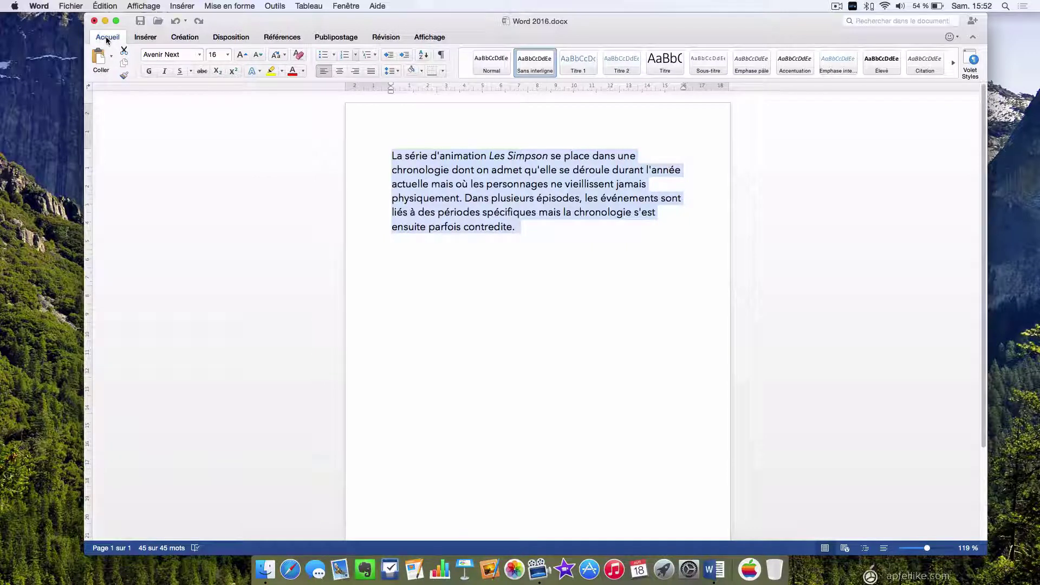
pyautogui.click(304, 72)
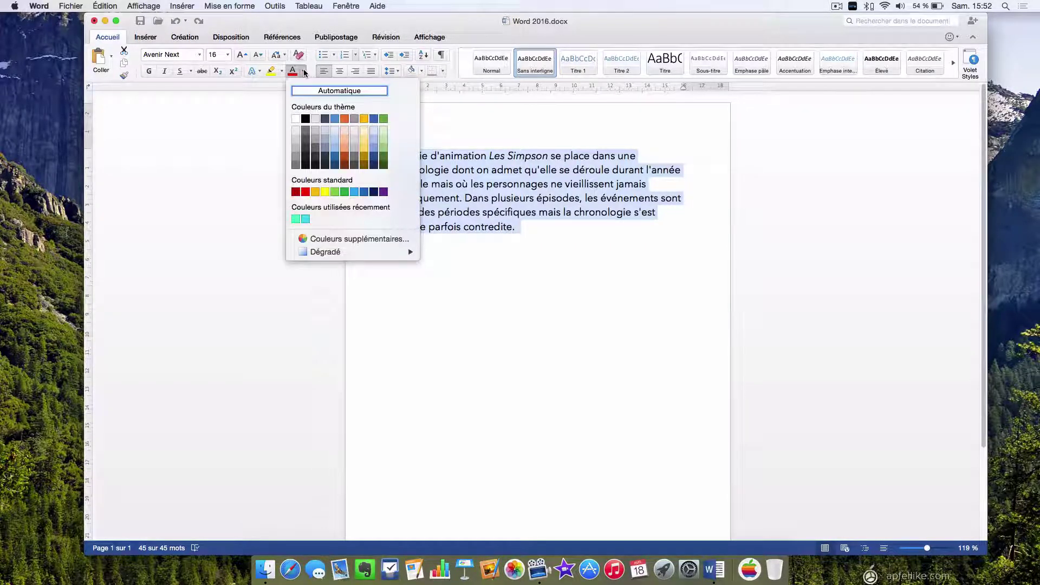
pyautogui.moveTo(315, 254)
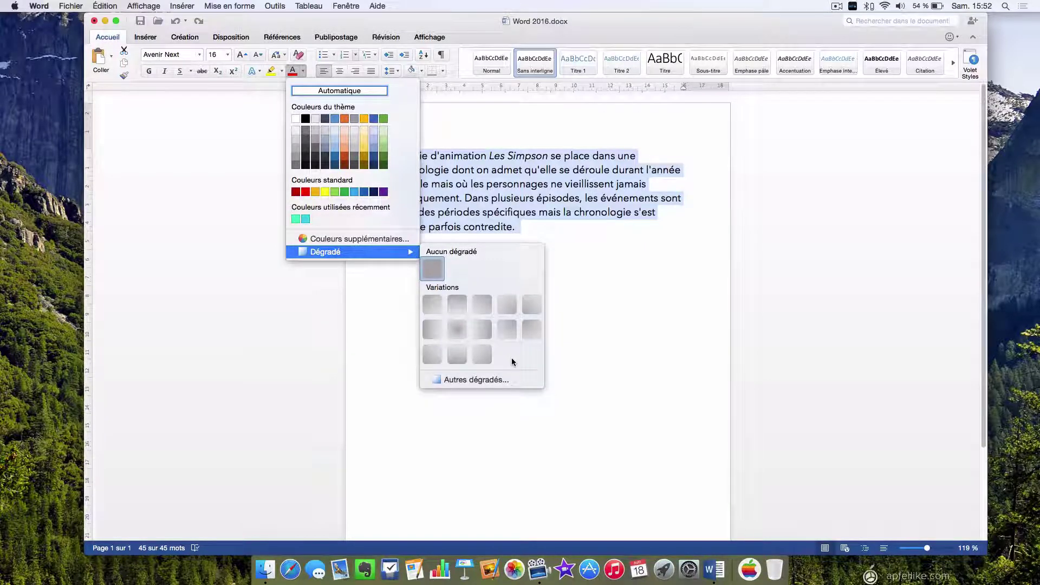
pyautogui.click(466, 379)
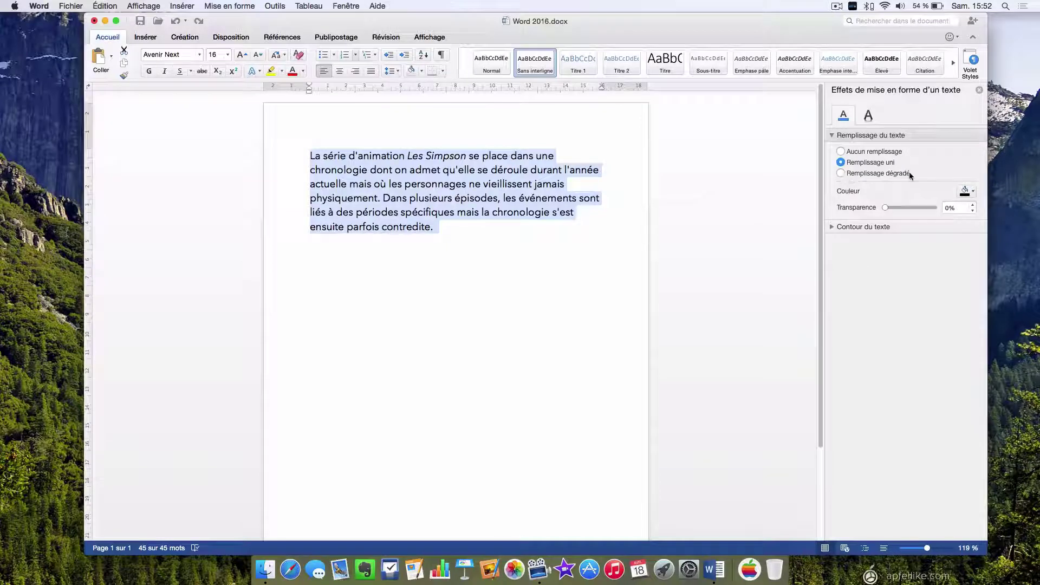
pyautogui.click(842, 173)
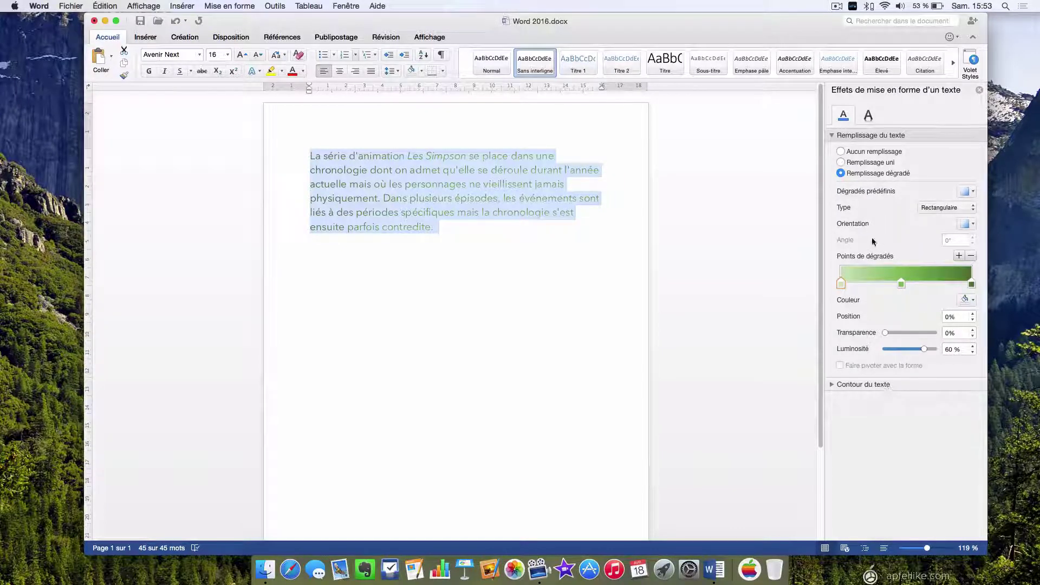
pyautogui.click(961, 193)
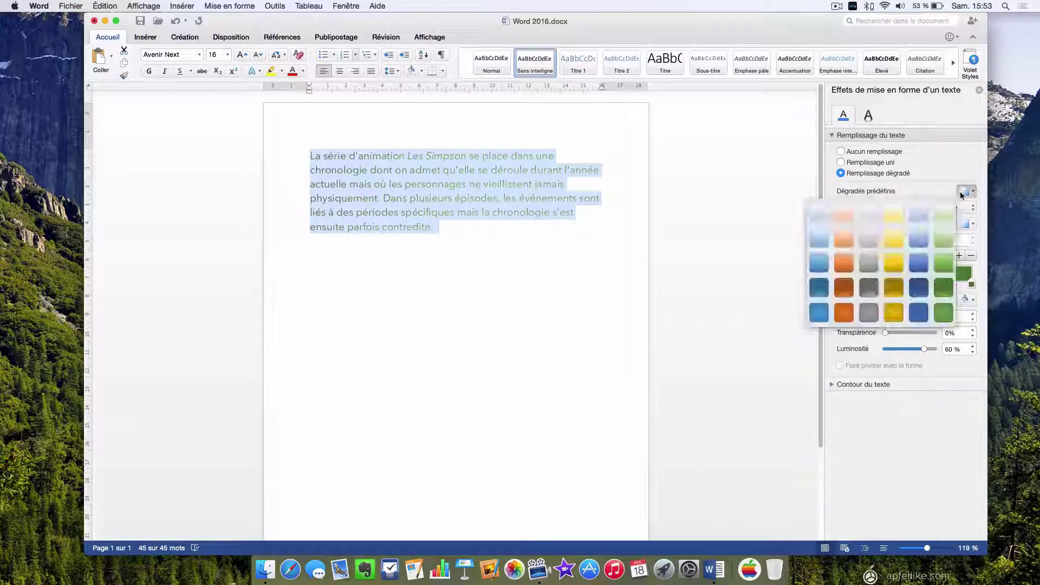
pyautogui.click(934, 189)
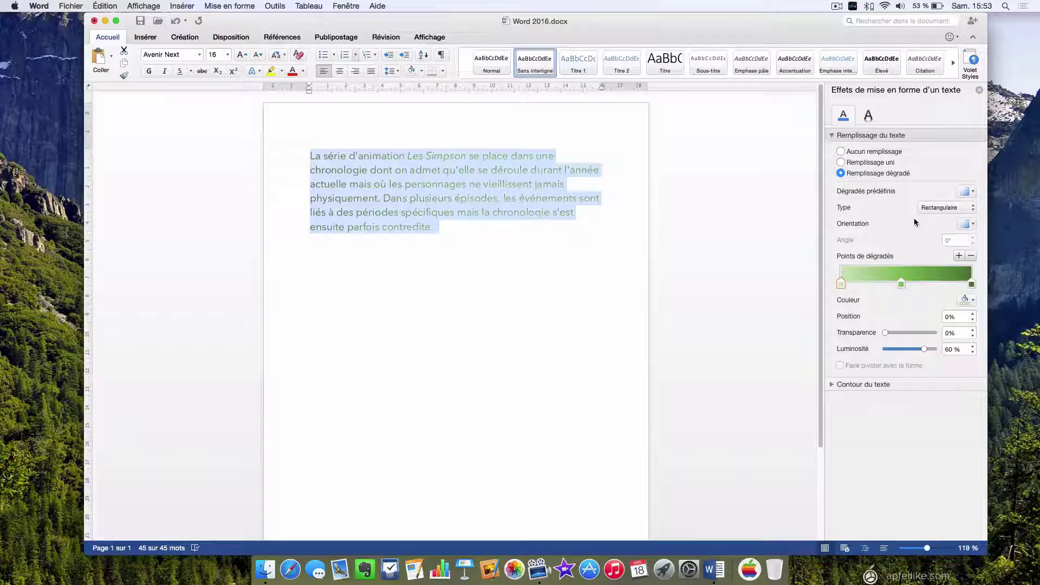
# Set the text gradient type to Linéaire and look through its orientation options.
pyautogui.click(940, 209)
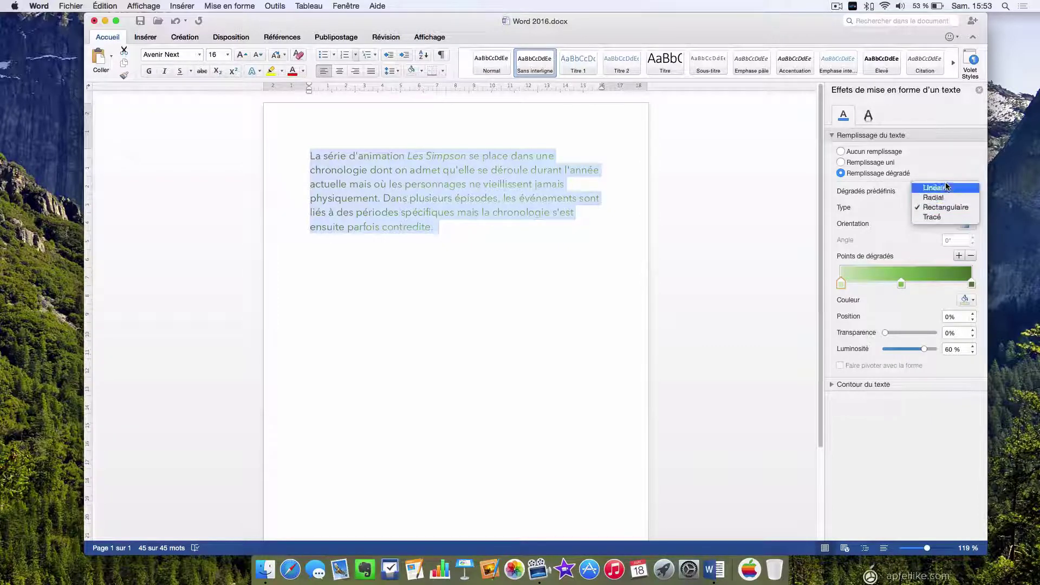
pyautogui.click(946, 188)
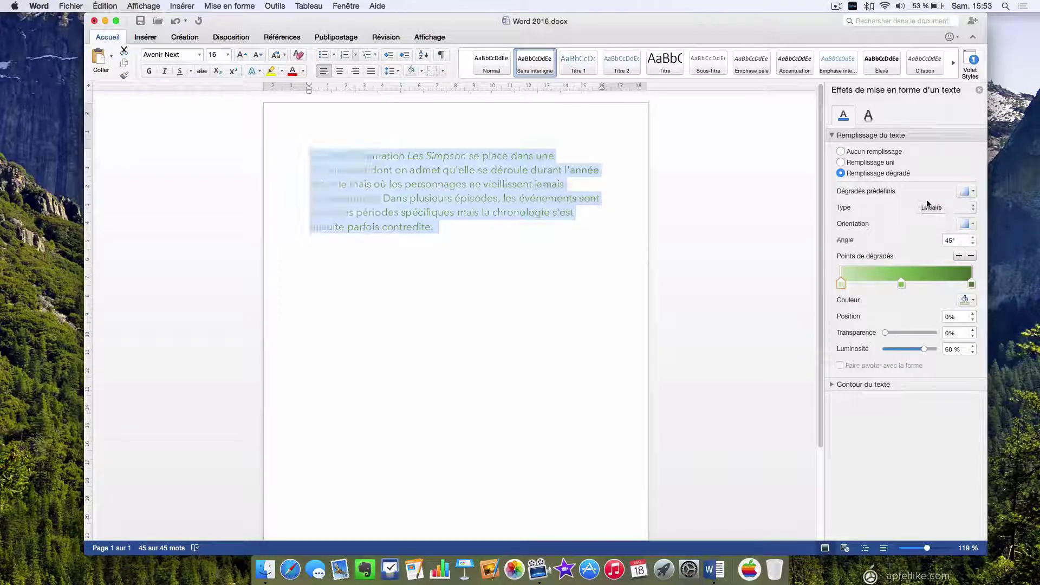
pyautogui.click(972, 224)
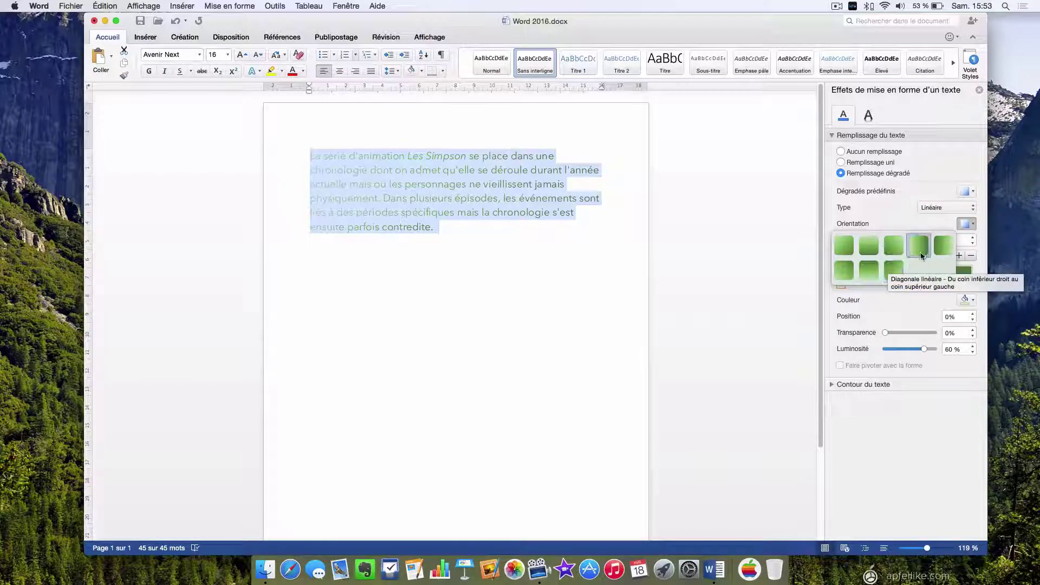
pyautogui.click(886, 223)
# Try the Radial gradient type on the text and look through its orientation options.
pyautogui.click(943, 207)
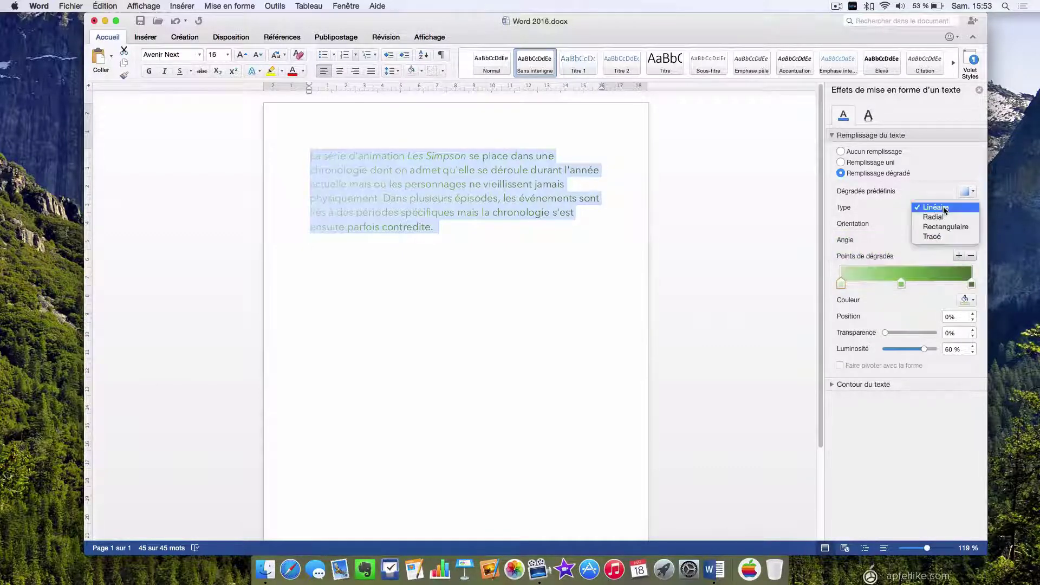
pyautogui.click(944, 217)
pyautogui.click(964, 224)
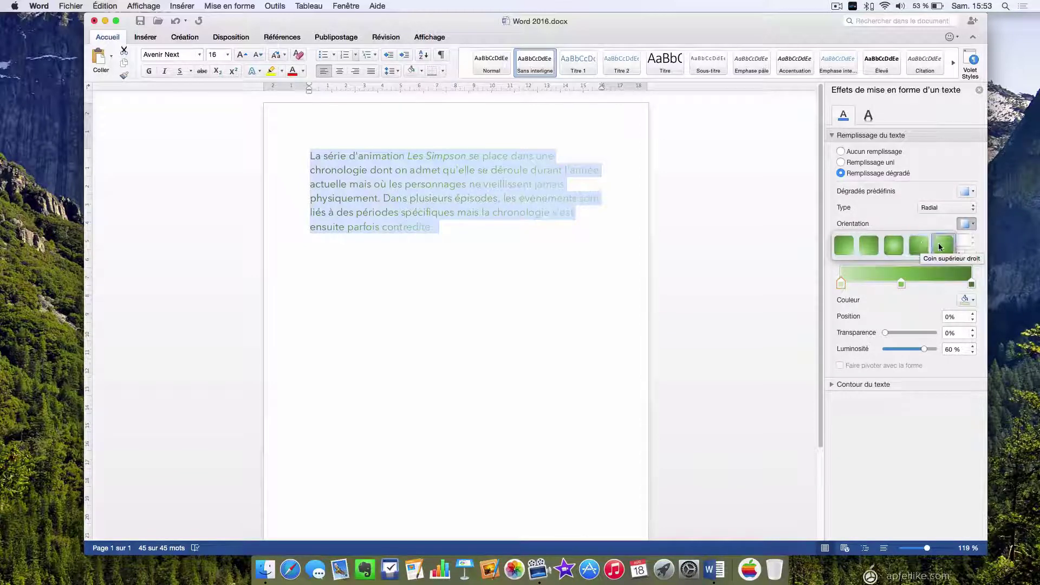
pyautogui.click(929, 208)
# Try the Rectangulaire and Tracé gradient types on the selected text.
pyautogui.click(929, 208)
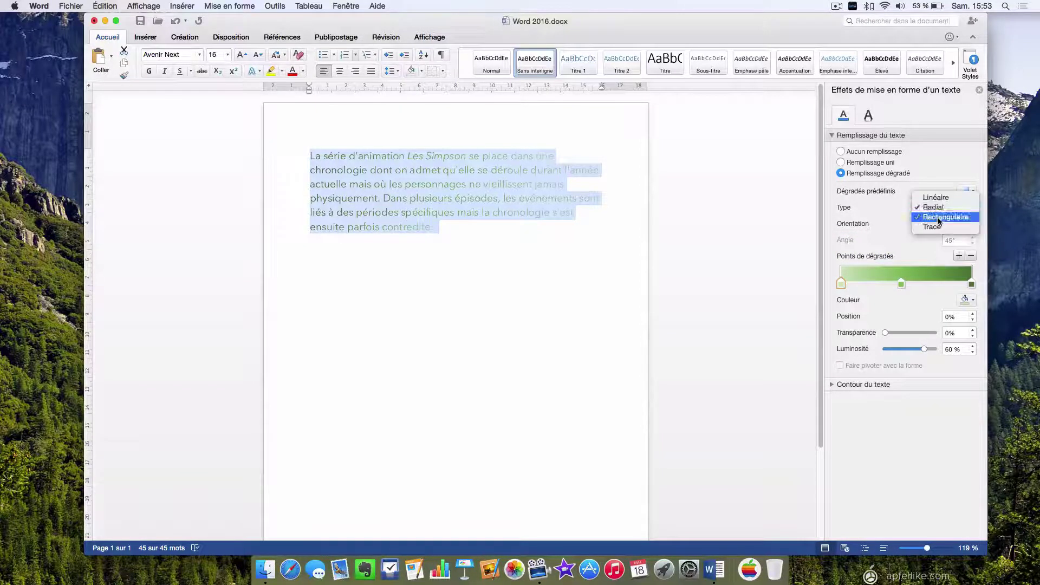
pyautogui.click(939, 221)
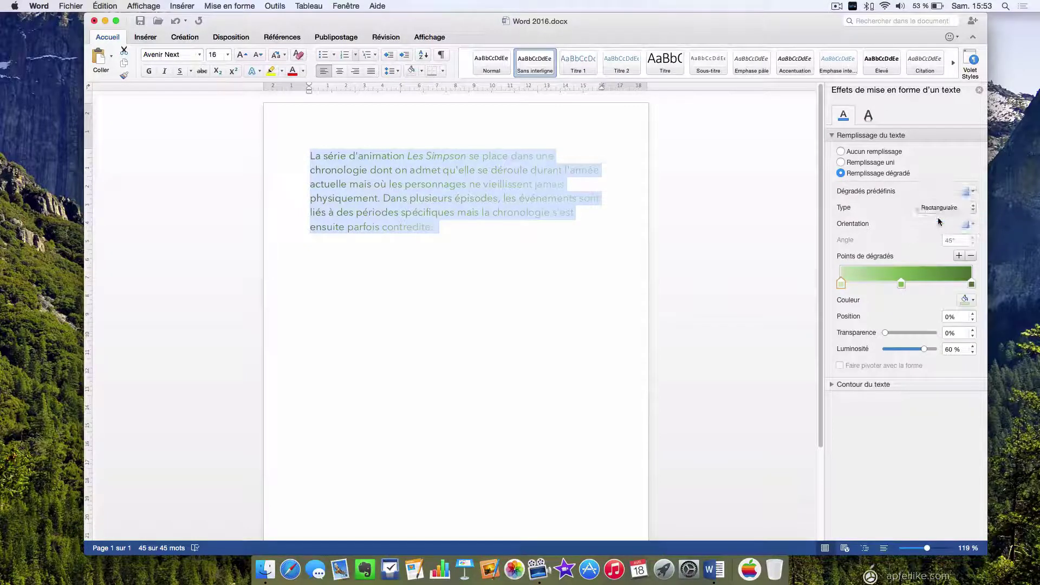
pyautogui.click(964, 225)
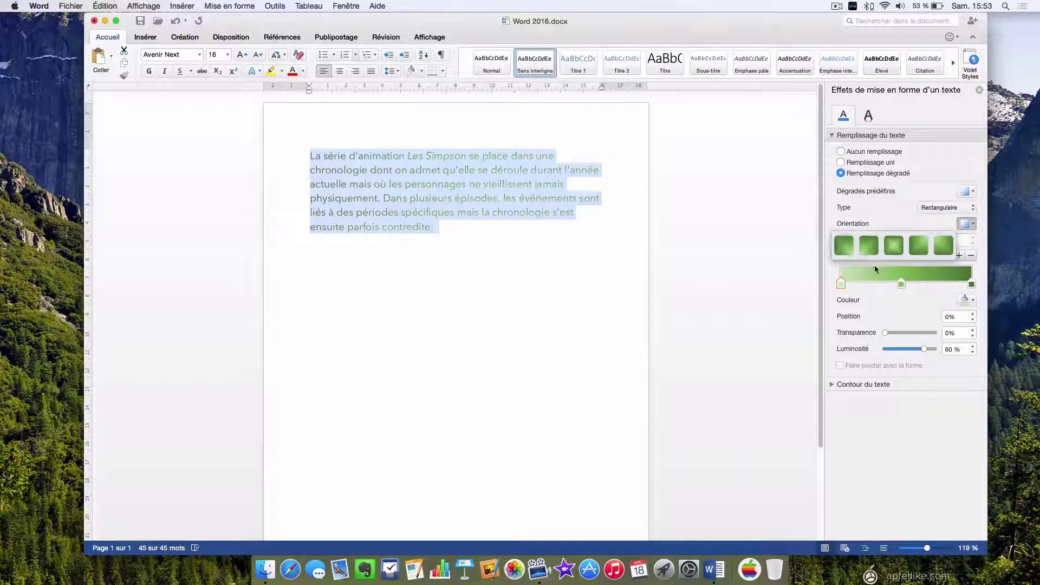
pyautogui.click(957, 211)
pyautogui.click(956, 213)
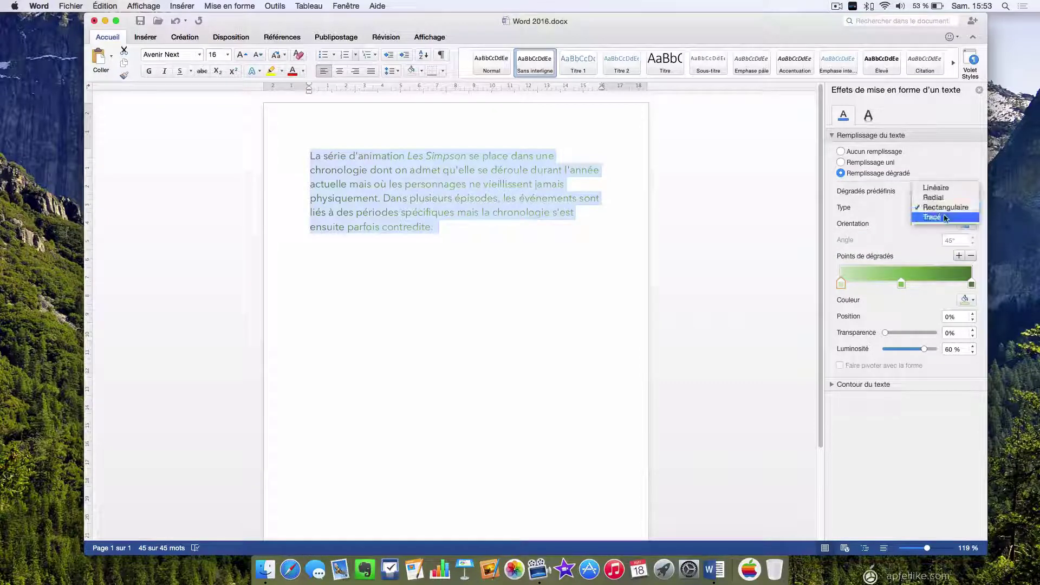
pyautogui.click(944, 217)
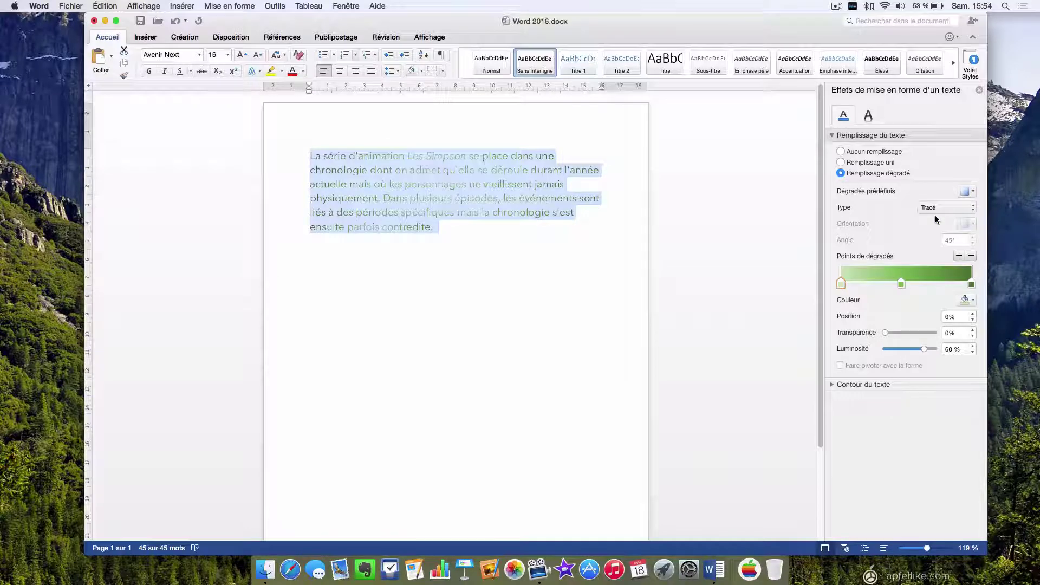
# Set the text gradient to Linéaire with the horizontal orientation at a 0° angle.
pyautogui.click(941, 208)
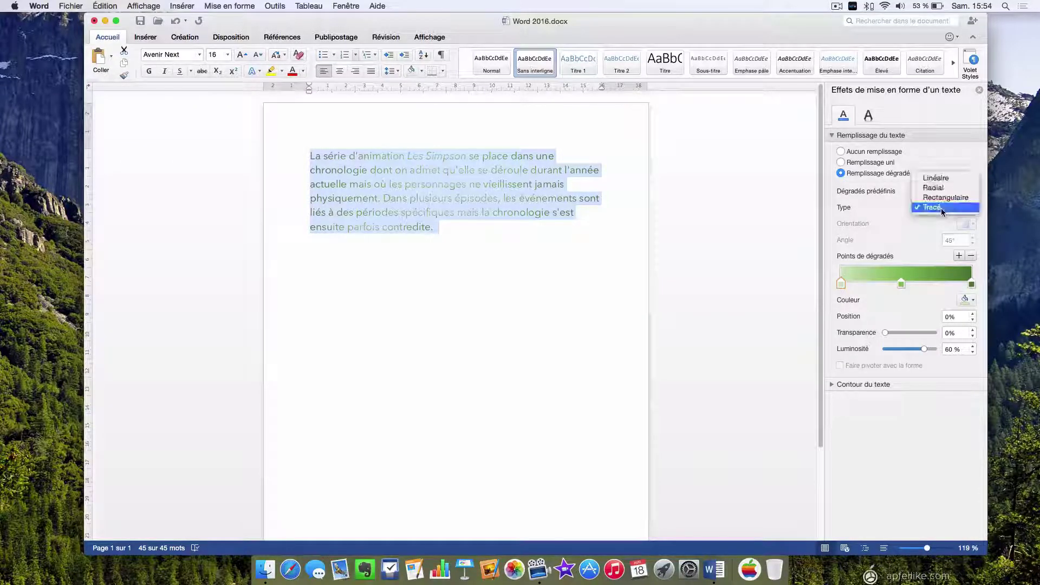
pyautogui.click(945, 181)
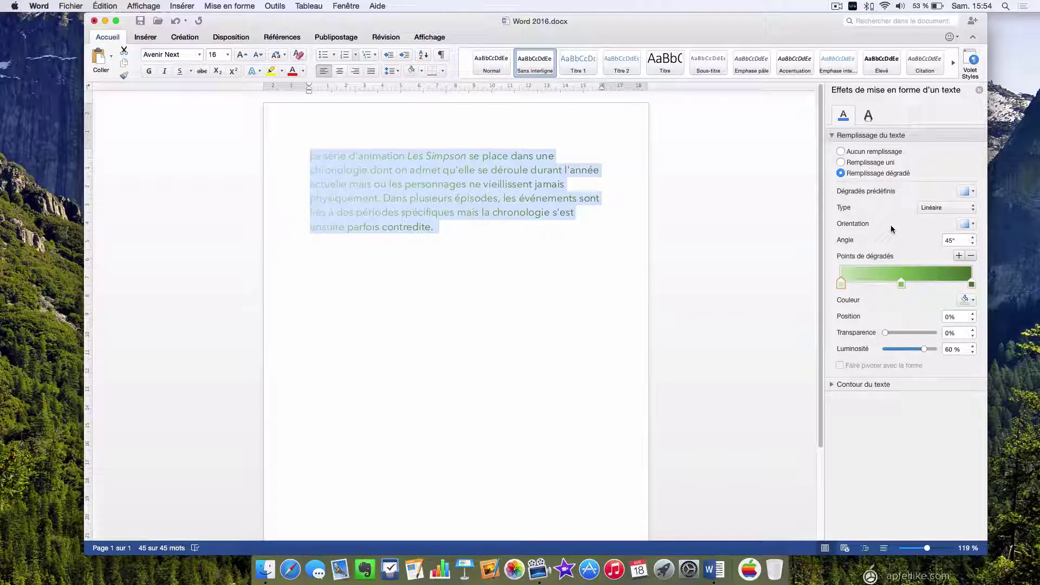
pyautogui.click(963, 228)
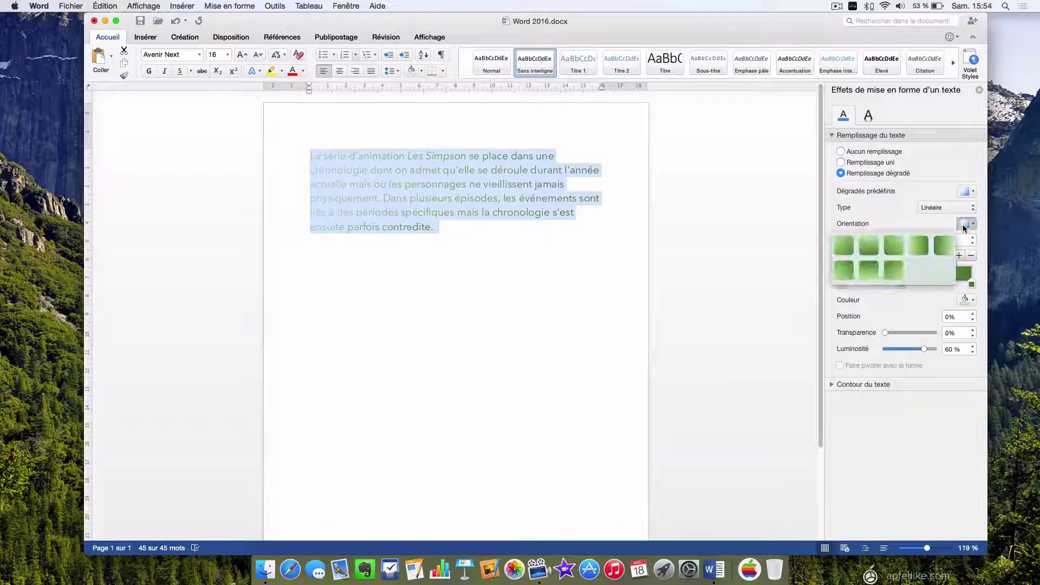
pyautogui.click(919, 247)
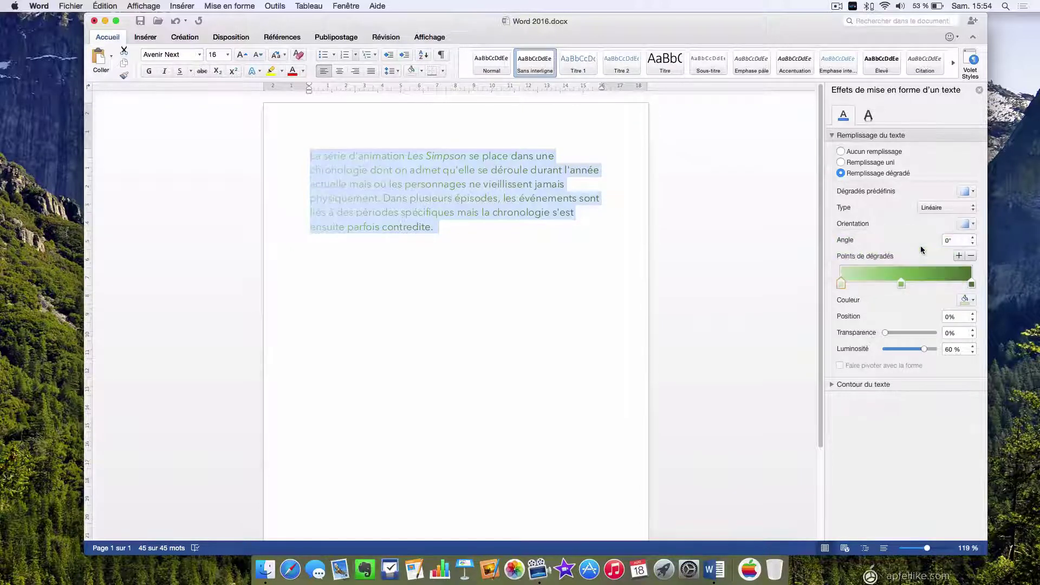
pyautogui.click(972, 224)
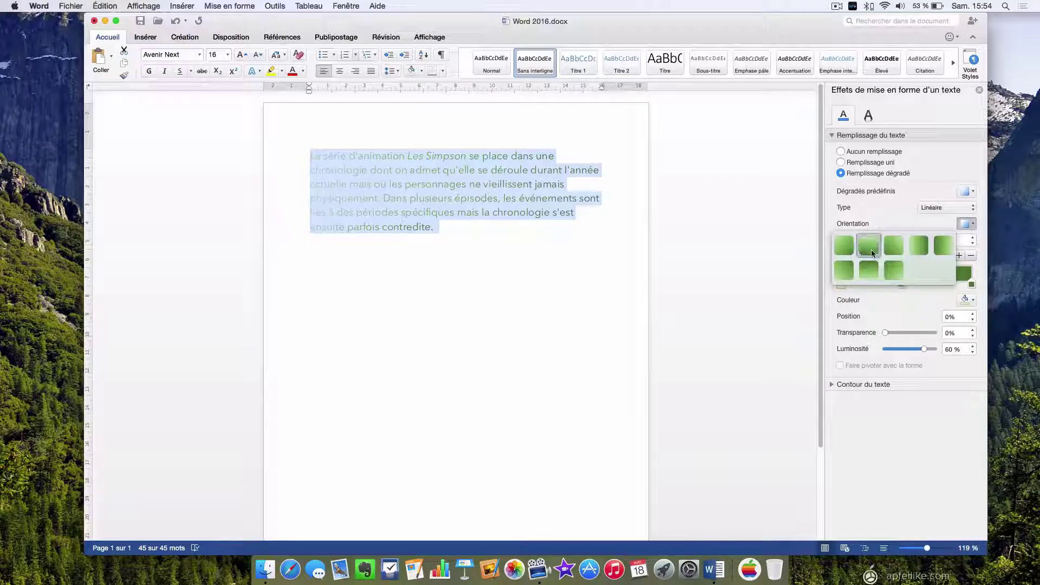
pyautogui.click(885, 223)
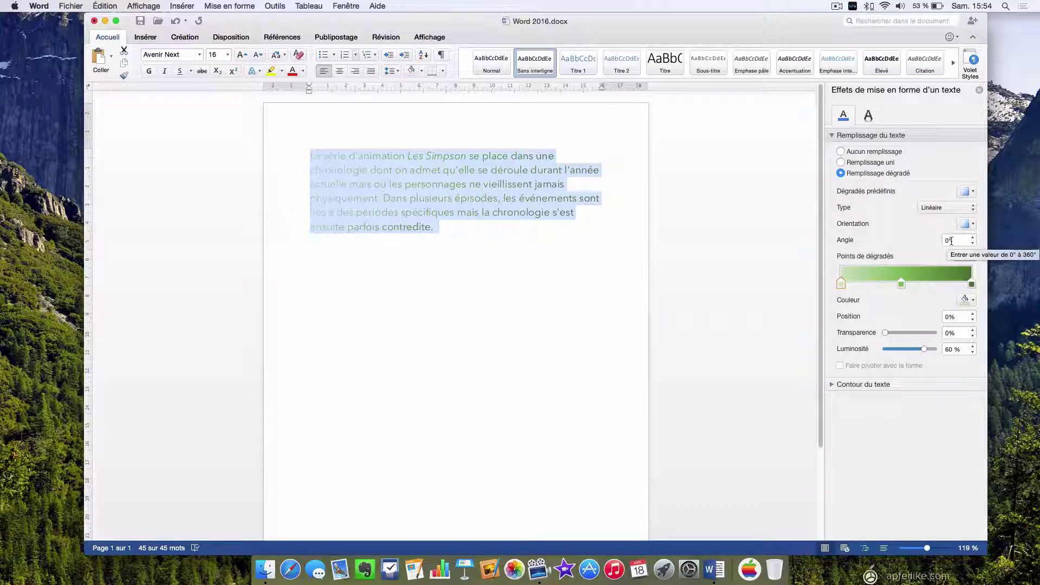
pyautogui.click(966, 223)
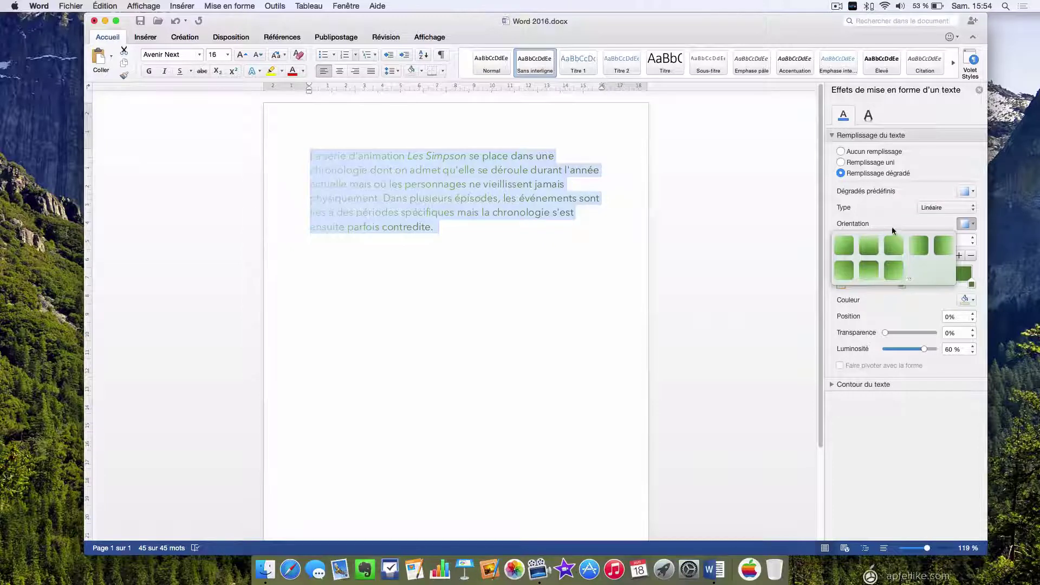
pyautogui.click(899, 271)
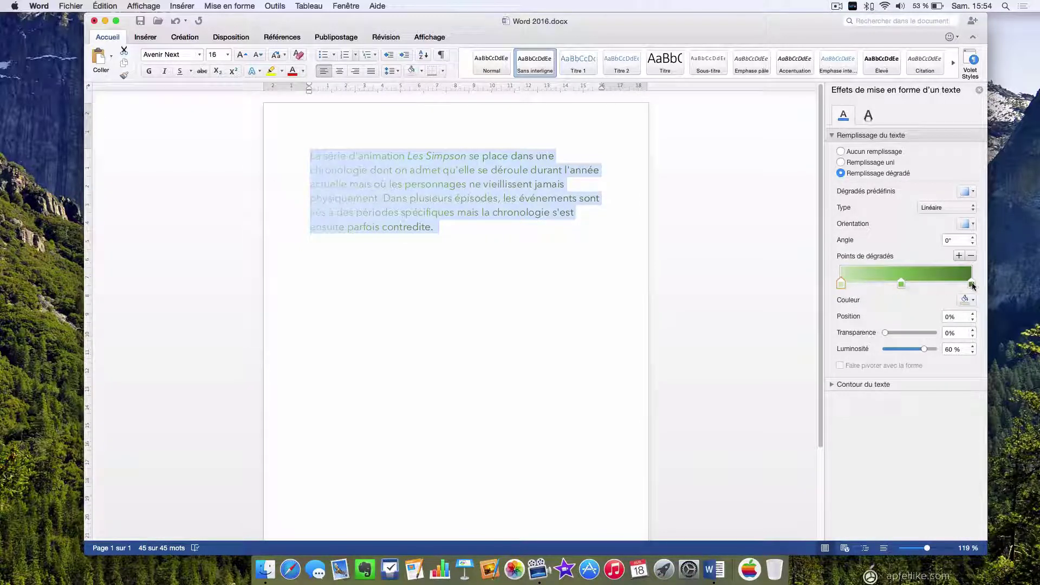
# Add two gradient stops, one at 73 %, and remove all intermediate stops so only the two end stops are left.
pyautogui.click(873, 276)
pyautogui.click(936, 275)
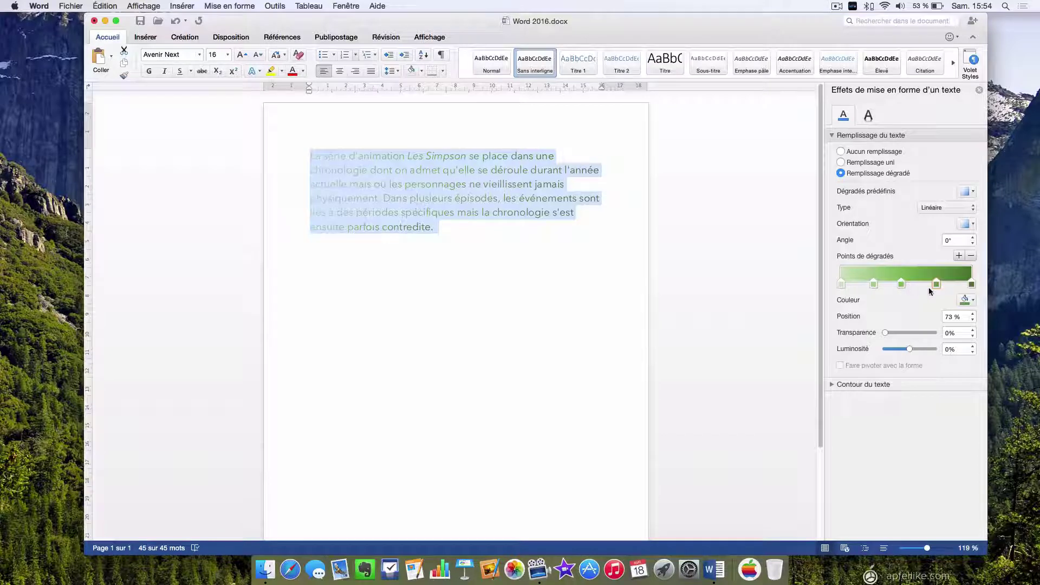
pyautogui.moveTo(936, 287); pyautogui.dragTo(902, 310)
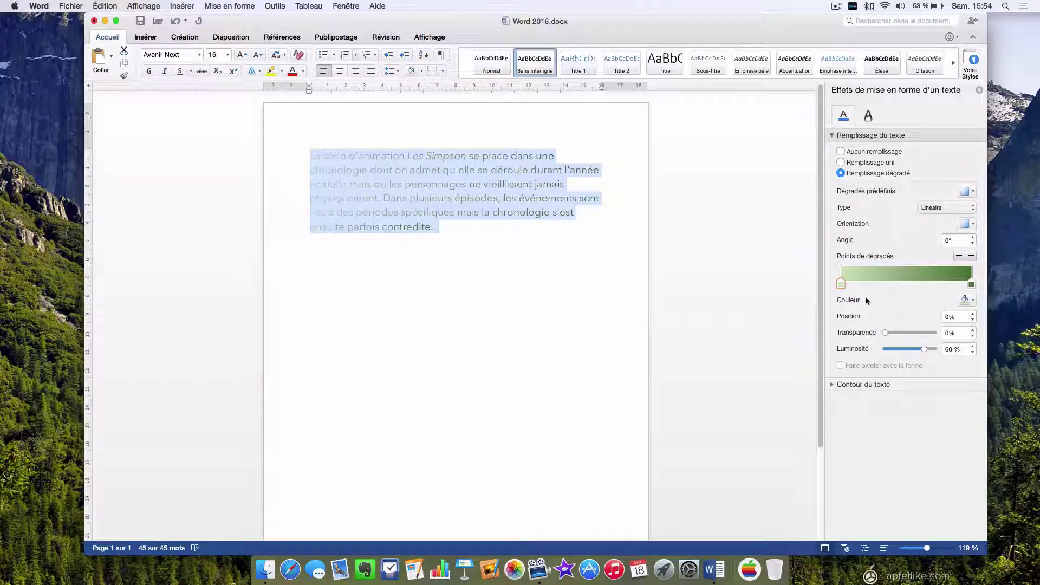
# Colour the gradient's first stop, at position 0 %, with the bright red standard colour.
pyautogui.click(971, 285)
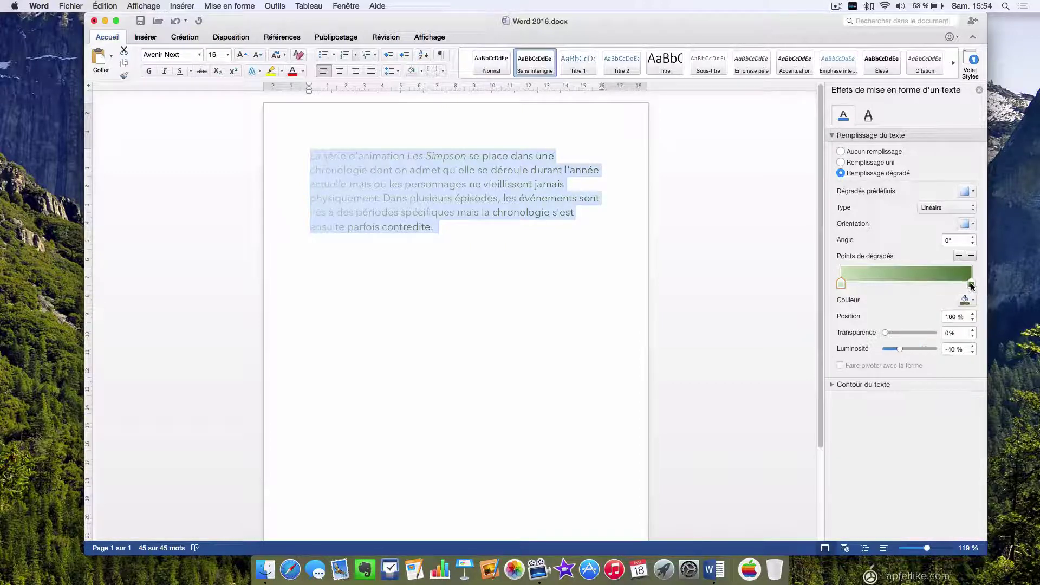
pyautogui.click(841, 283)
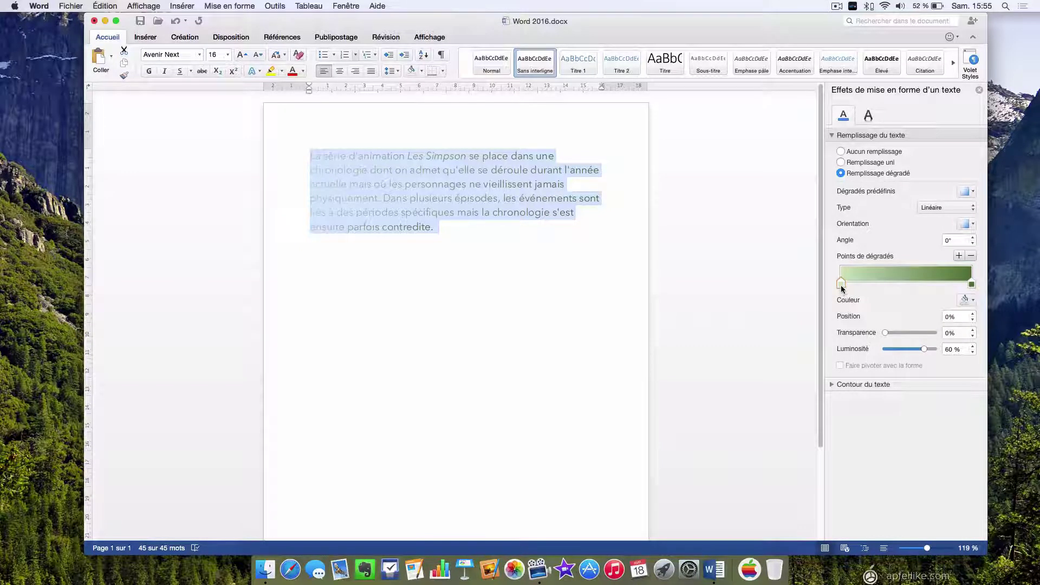
pyautogui.click(965, 299)
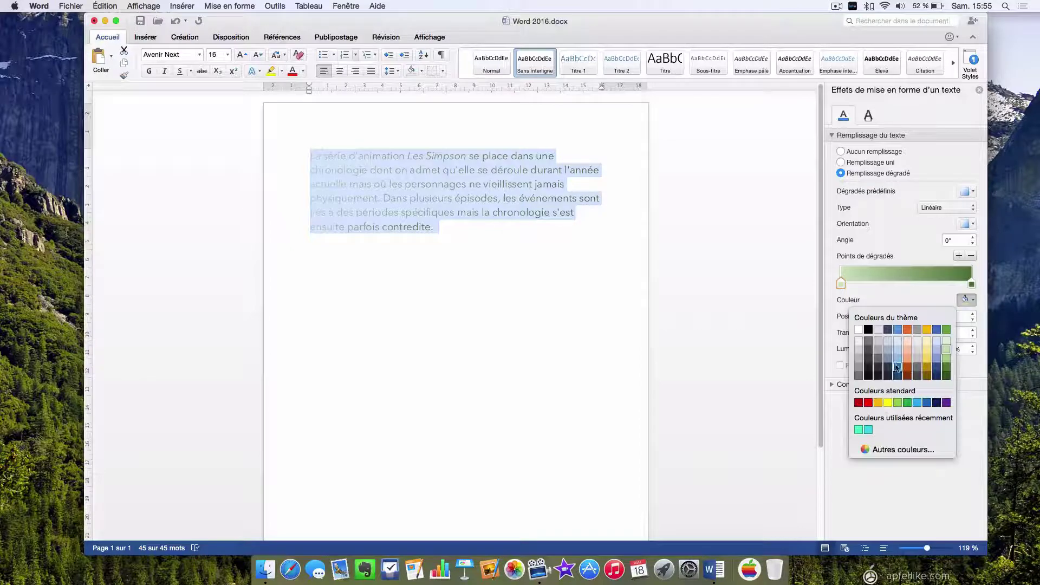
pyautogui.click(868, 403)
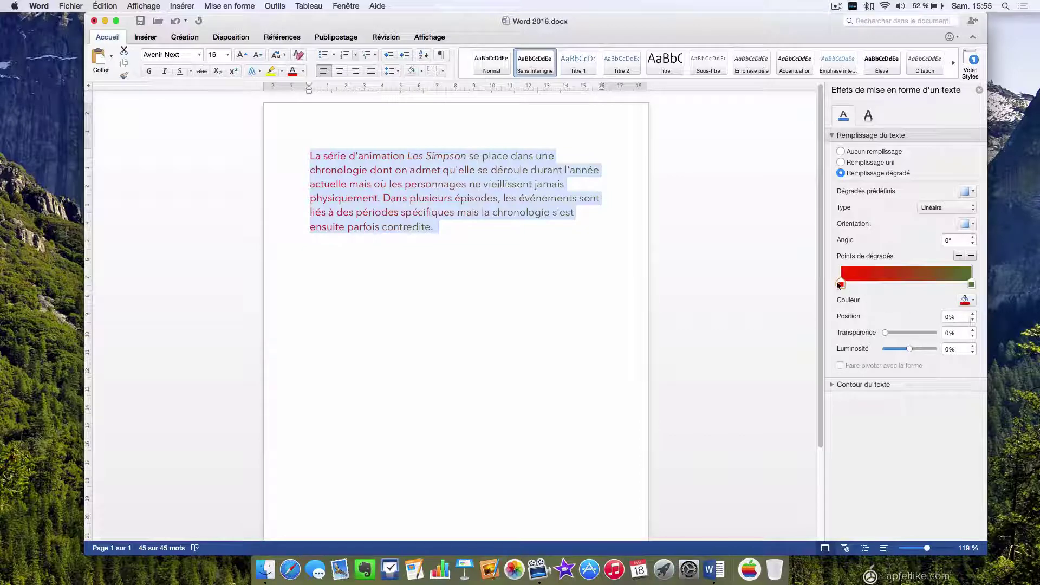
# Try moving the red gradient stop to position 2 % and return it to 0 %.
pyautogui.moveTo(841, 284)
pyautogui.mouseDown()
pyautogui.moveTo(883, 286)
pyautogui.moveTo(841, 285)
pyautogui.mouseUp()
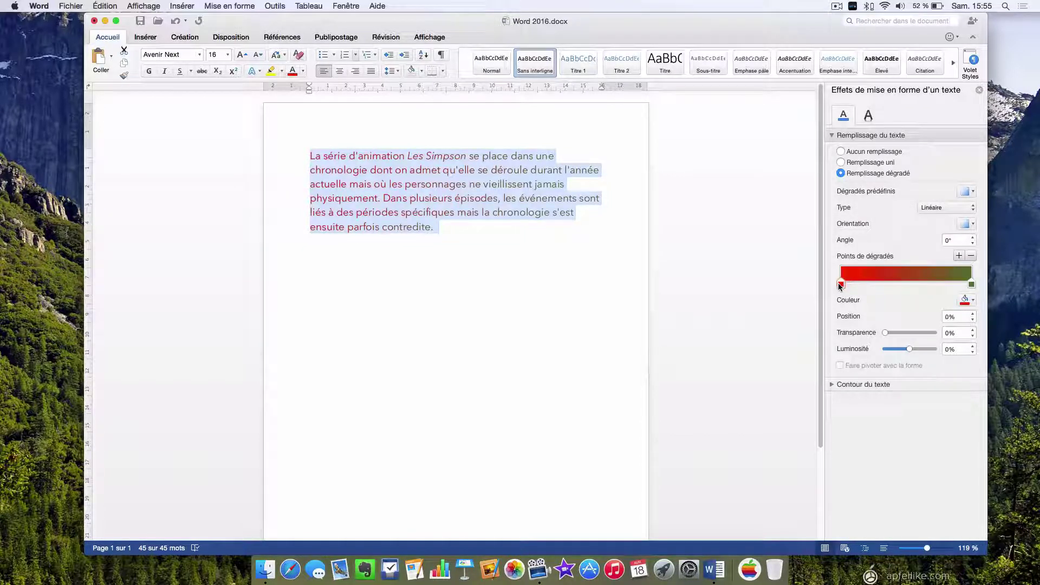
pyautogui.click(972, 315)
pyautogui.click(972, 315)
pyautogui.click(972, 320)
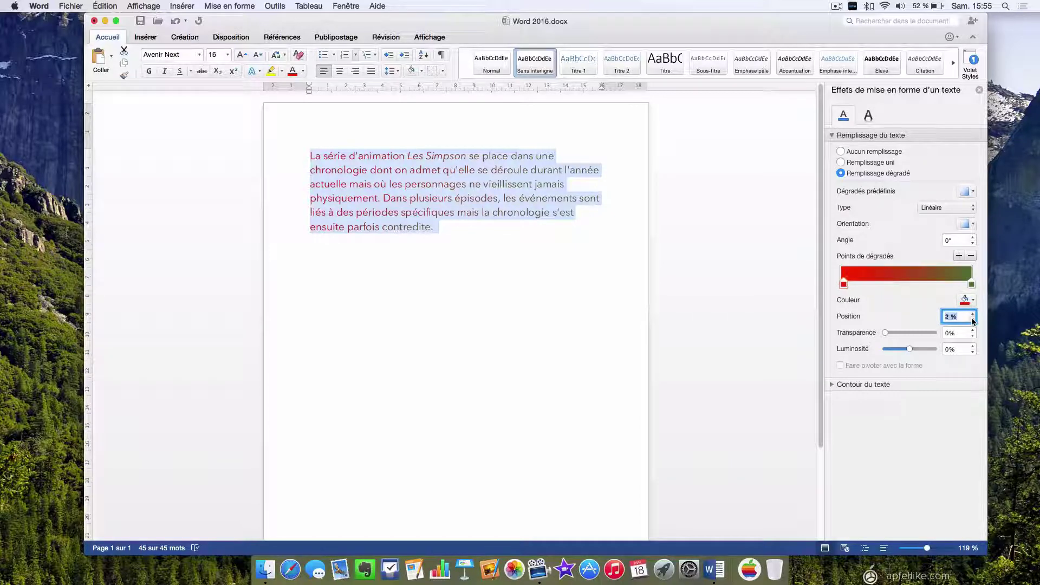
pyautogui.click(972, 320)
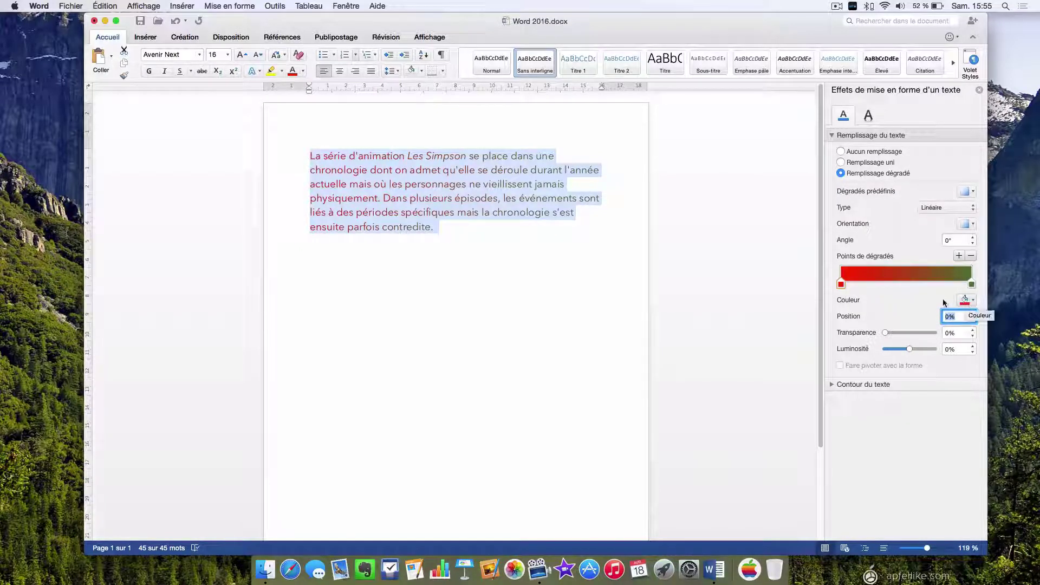
# Colour the gradient's last stop, at position 100 %, with the light blue standard colour and deselect the paragraph.
pyautogui.click(971, 285)
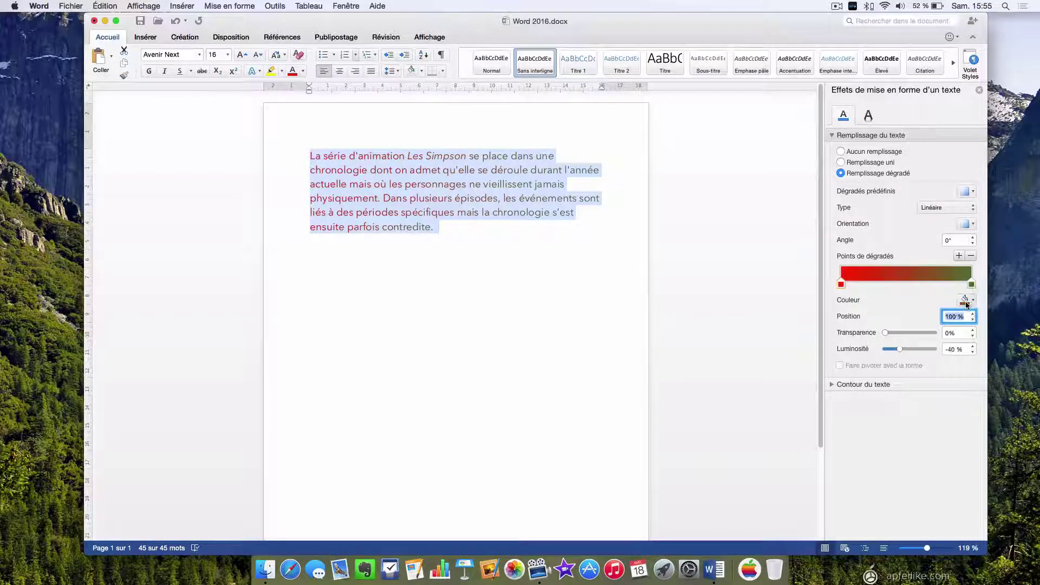
pyautogui.click(967, 299)
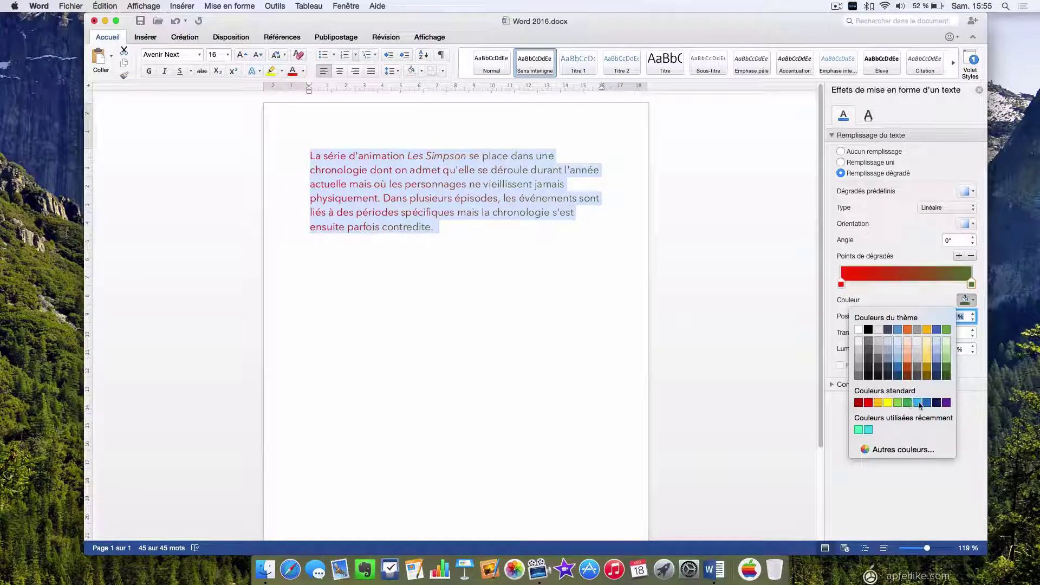
pyautogui.click(917, 402)
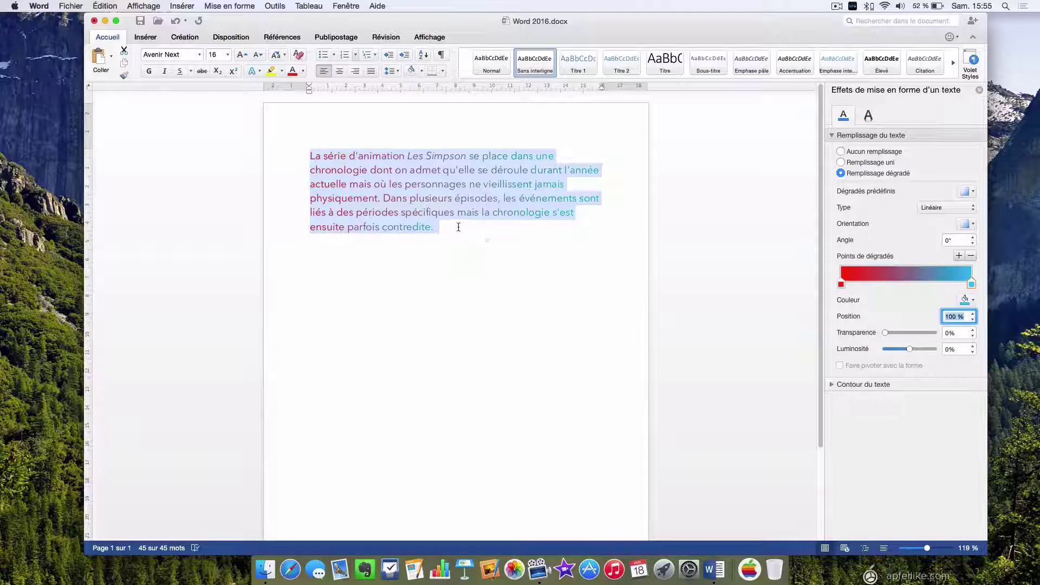
pyautogui.click(458, 227)
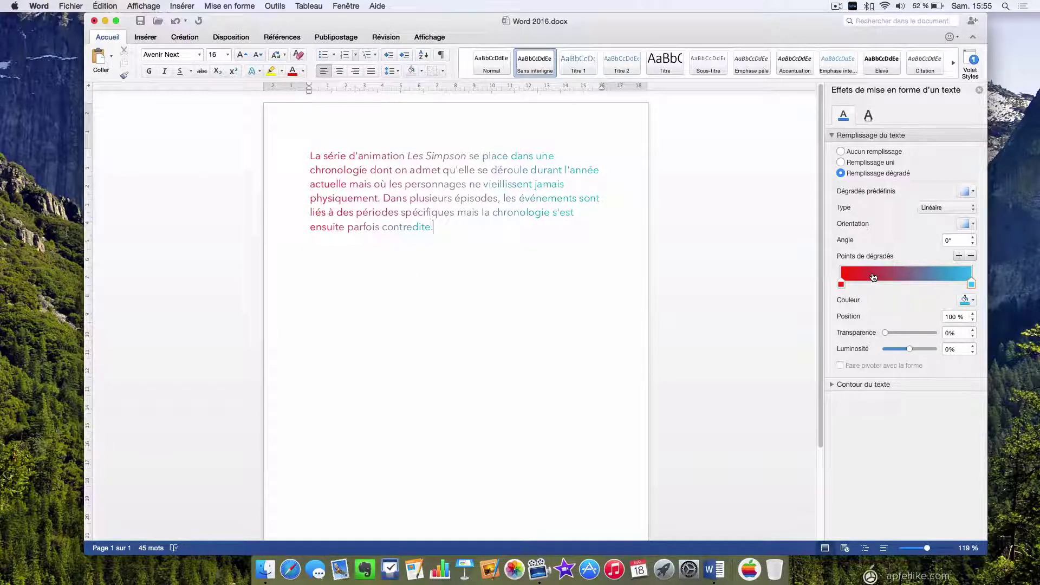
# Change the whole paragraph's text gradient to type Radial with the from-centre orientation.
pyautogui.moveTo(435, 228); pyautogui.dragTo(310, 161)
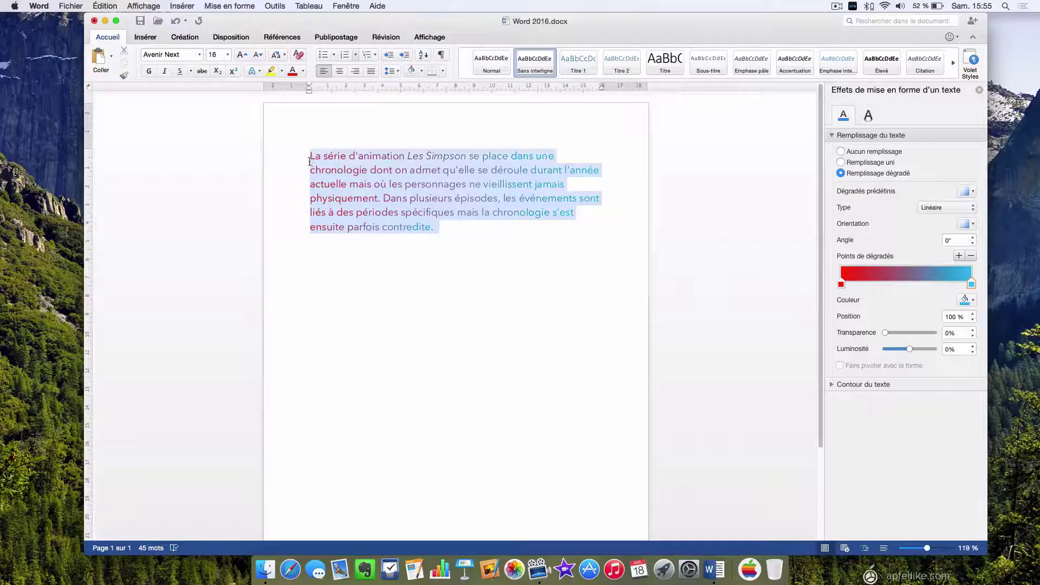
pyautogui.click(971, 209)
pyautogui.click(934, 216)
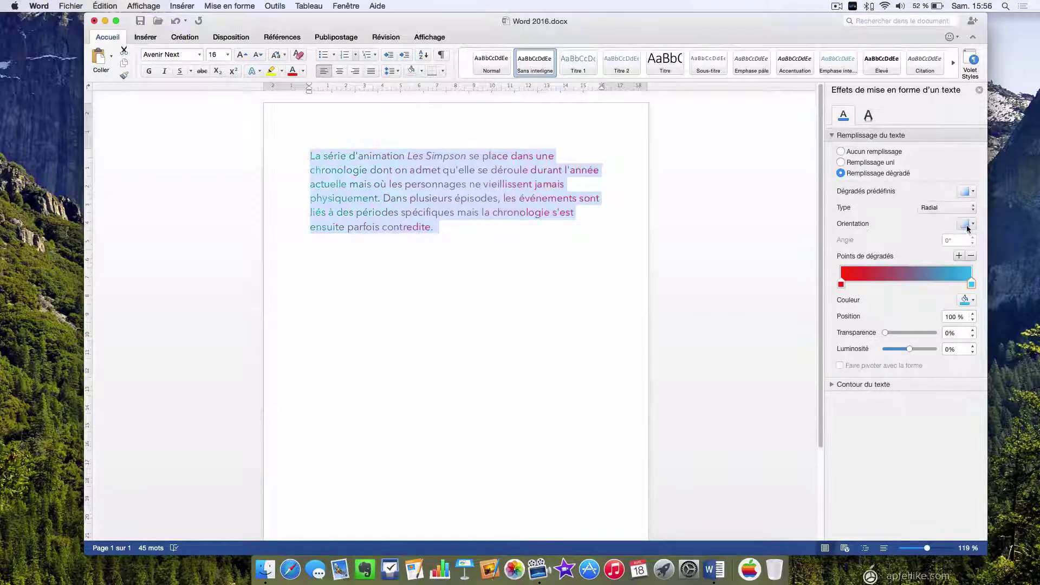
pyautogui.click(966, 223)
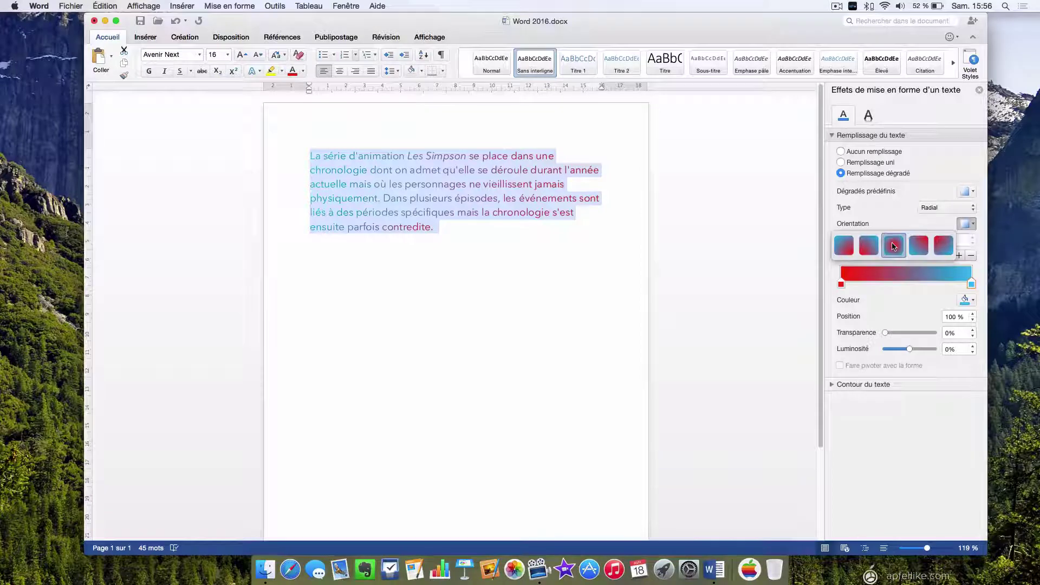
pyautogui.click(892, 246)
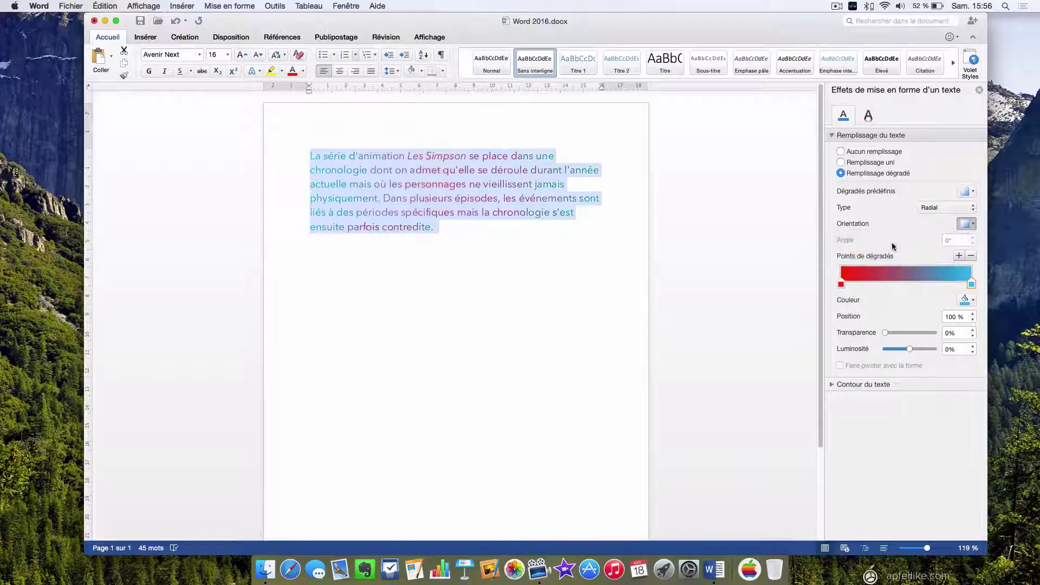
# Recolour the gradient stop at position 0 % with the dark green standard colour and deselect the paragraph.
pyautogui.click(841, 284)
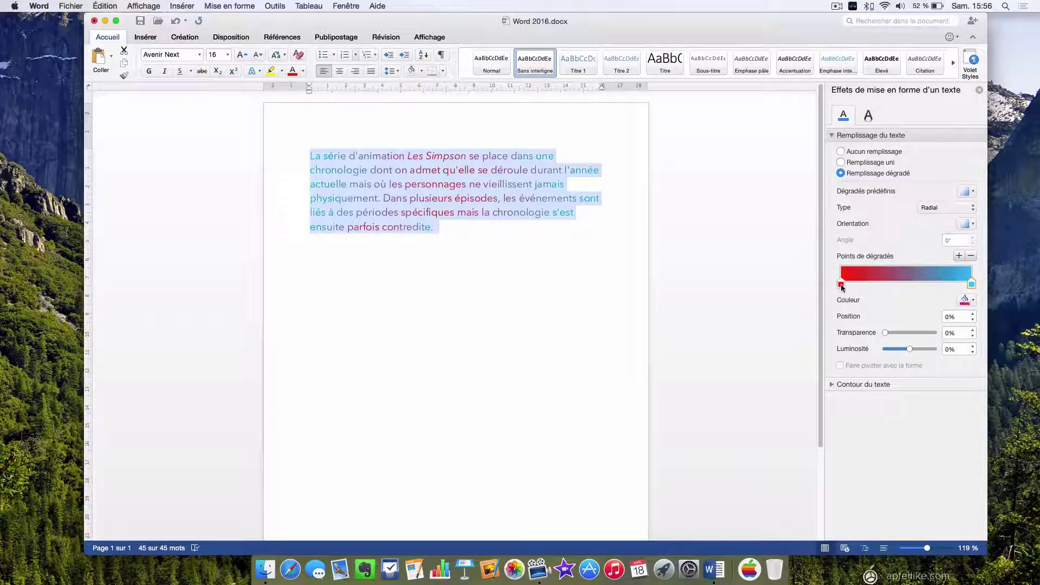
pyautogui.click(967, 300)
pyautogui.click(907, 402)
pyautogui.click(487, 274)
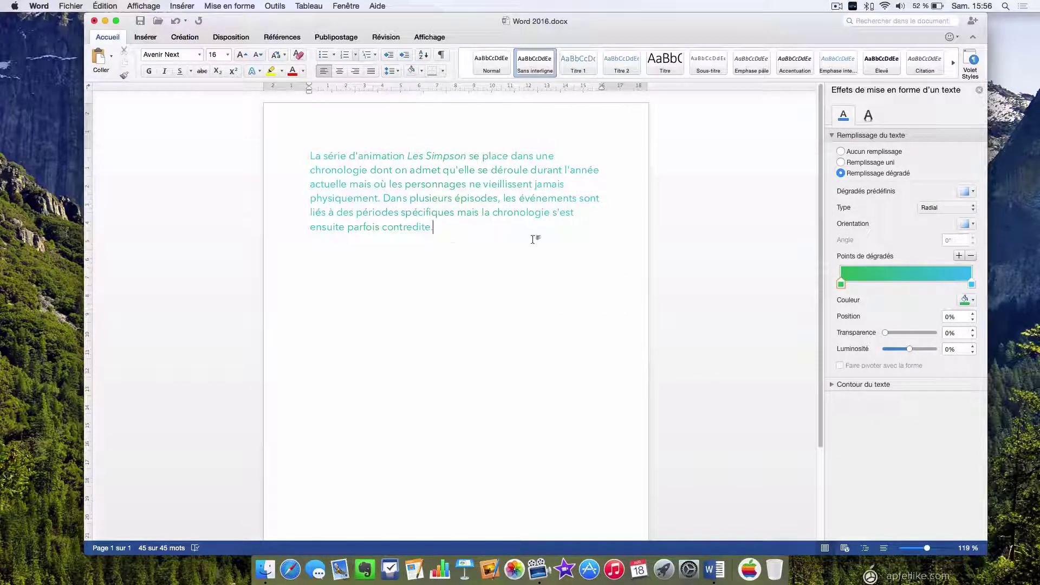